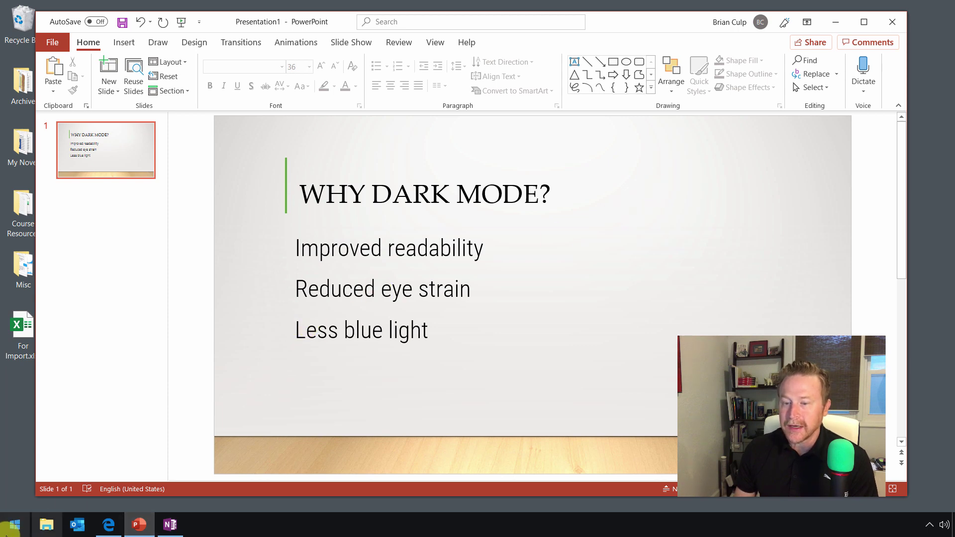
Check the Windows Personalization colour settings, then close Settings and return to the desktop
{"action": "left_click", "coordinate": [8, 527]}
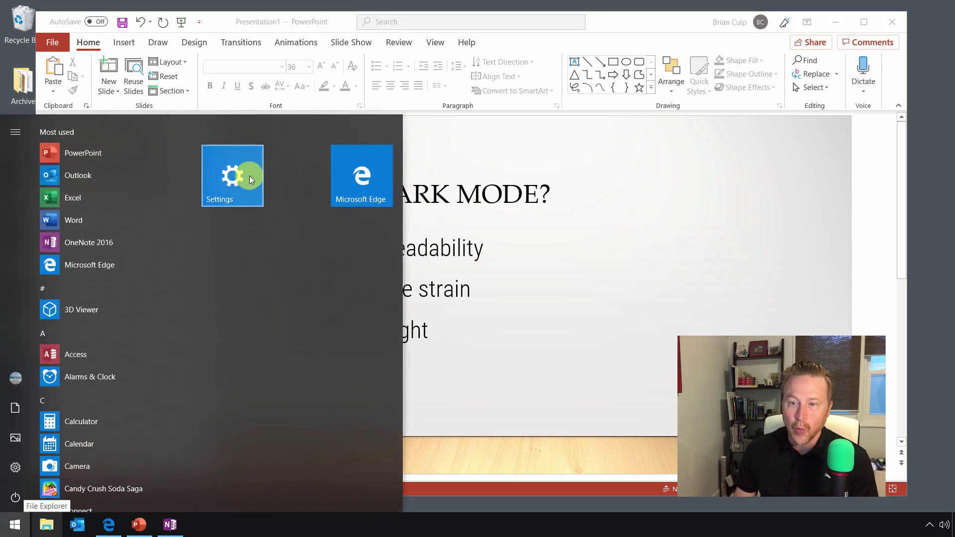
{"action": "left_click", "coordinate": [256, 161]}
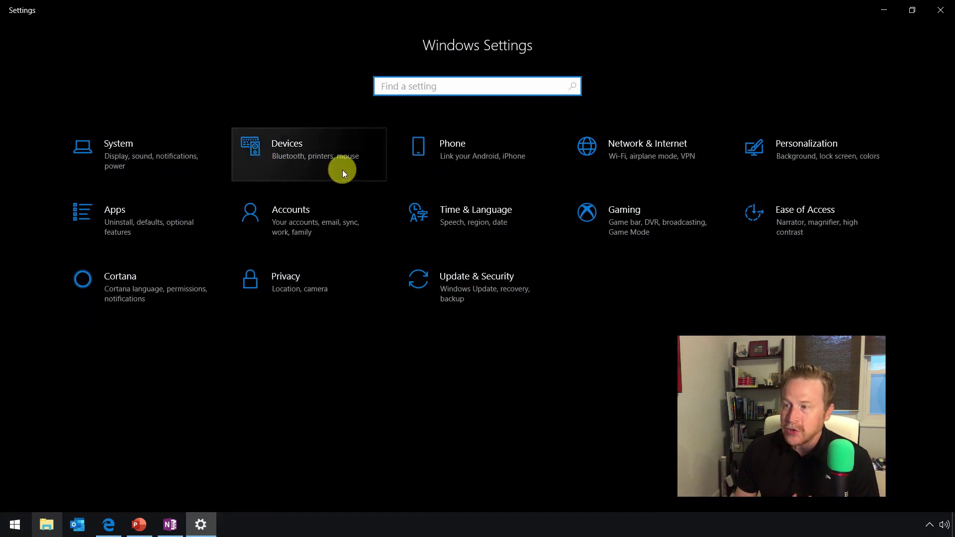
{"action": "left_click", "coordinate": [754, 159]}
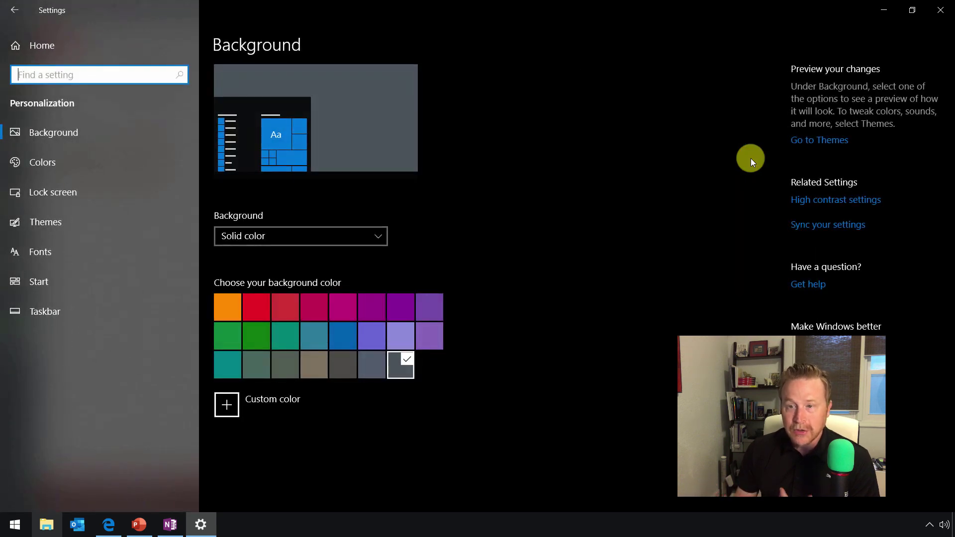
{"action": "left_click", "coordinate": [57, 168]}
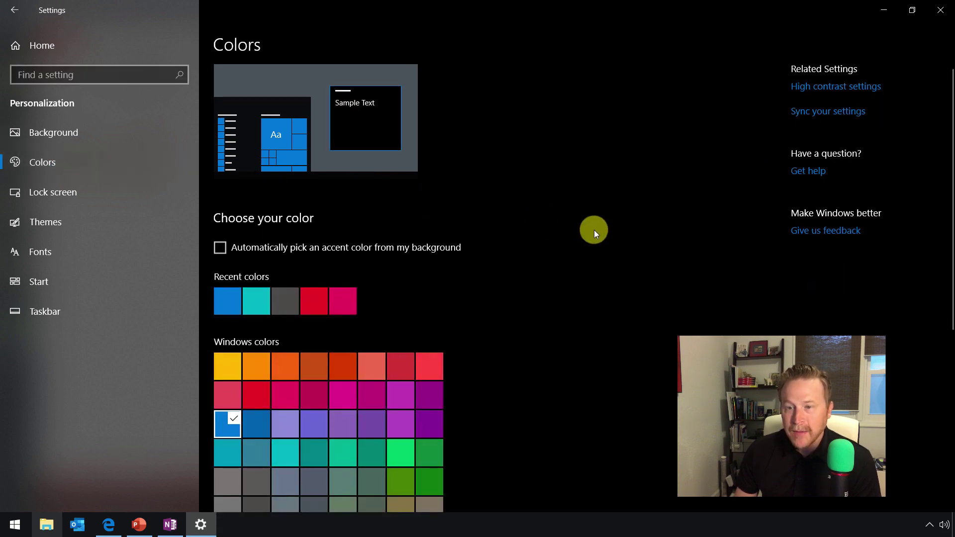
{"action": "scroll", "coordinate": [594, 230], "scroll_direction": "down", "scroll_amount": 5}
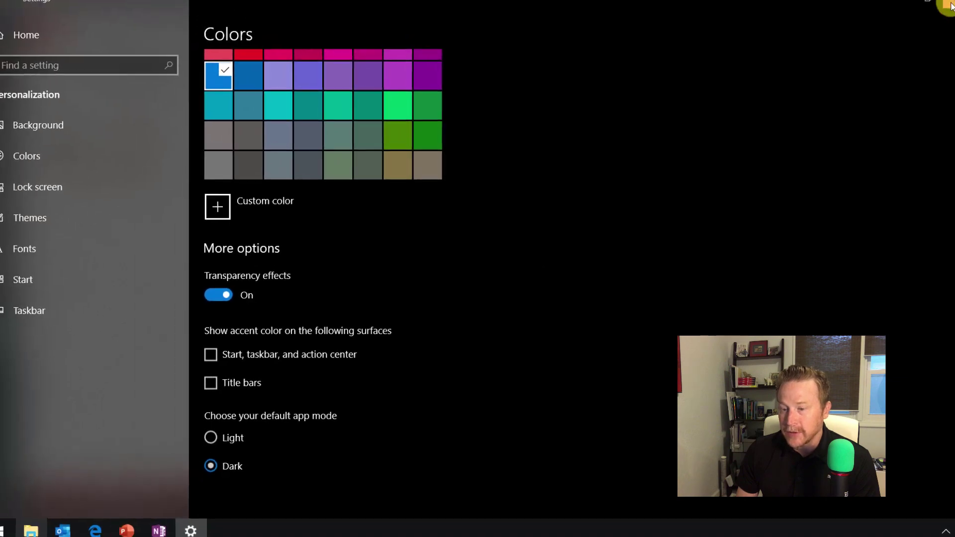
{"action": "left_click", "coordinate": [951, 5]}
In PowerPoint's Account page, switch the Office Theme to Dark Gray, then Black, and return to the slide
{"action": "left_click", "coordinate": [140, 525]}
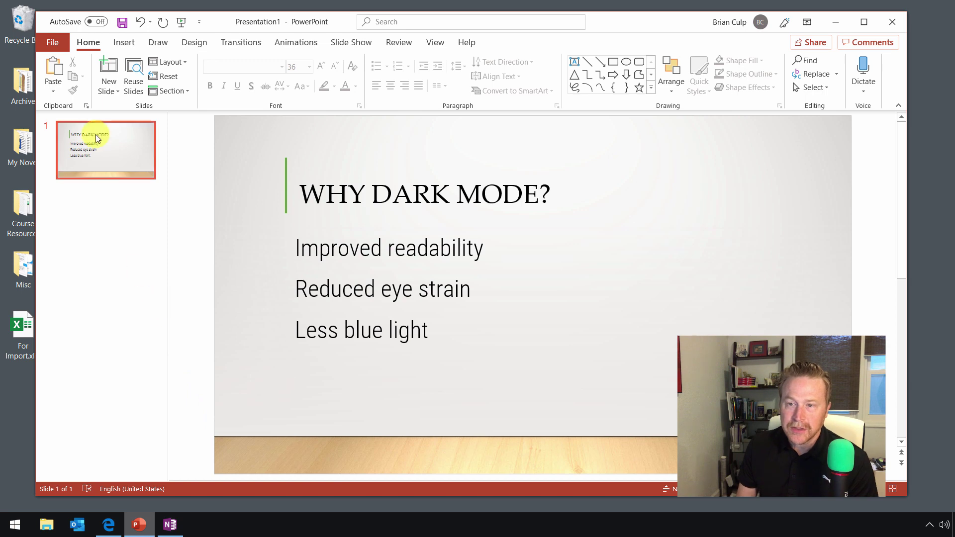
{"action": "left_click", "coordinate": [55, 45]}
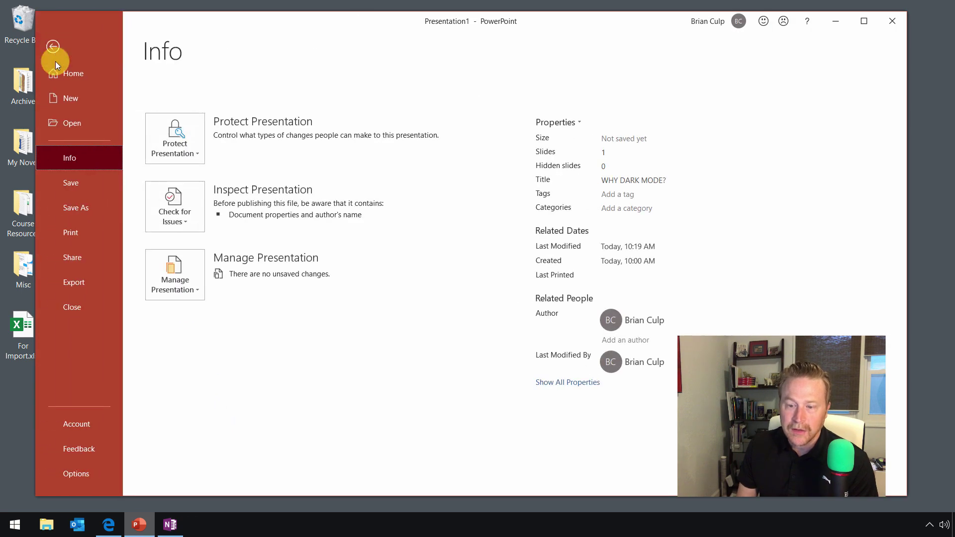
{"action": "left_click", "coordinate": [69, 432]}
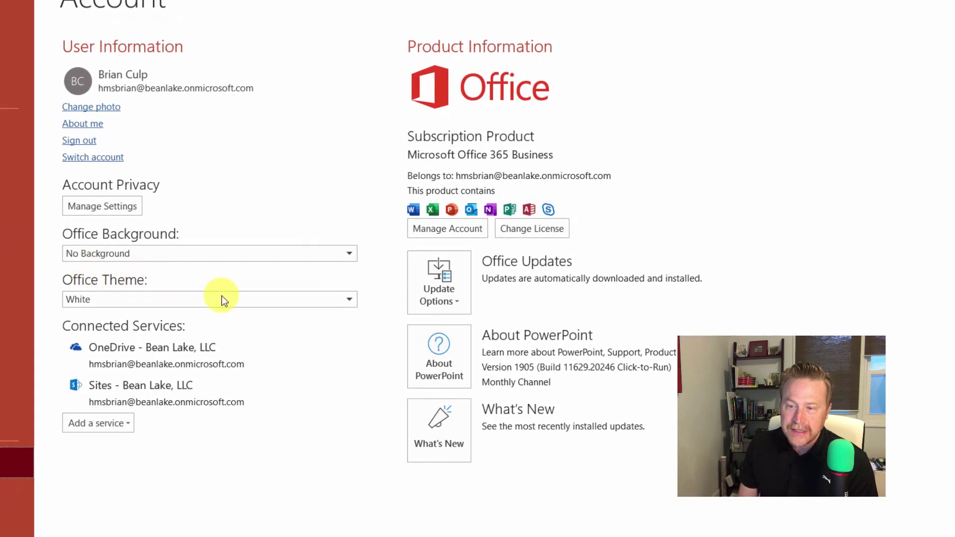
{"action": "left_click", "coordinate": [350, 299]}
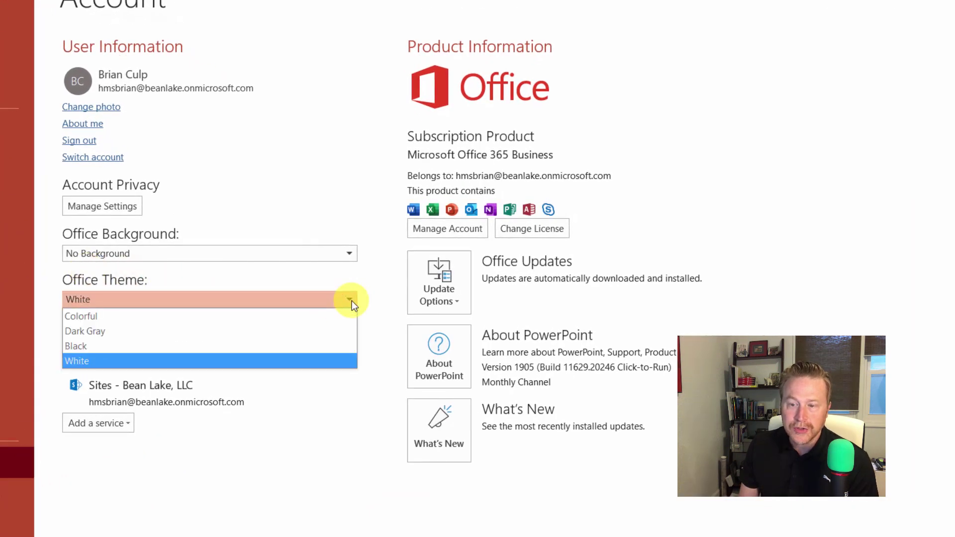
{"action": "left_click", "coordinate": [341, 331]}
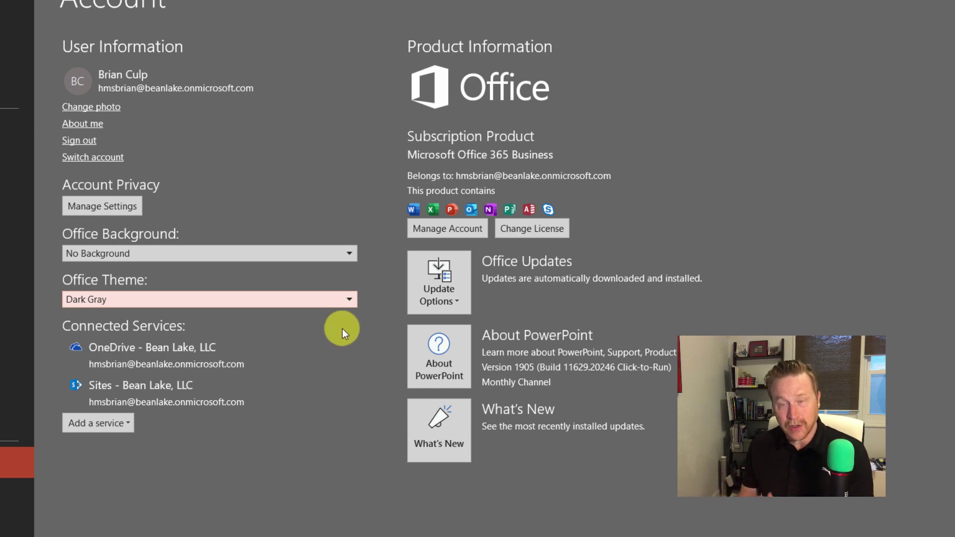
{"action": "left_click", "coordinate": [351, 300]}
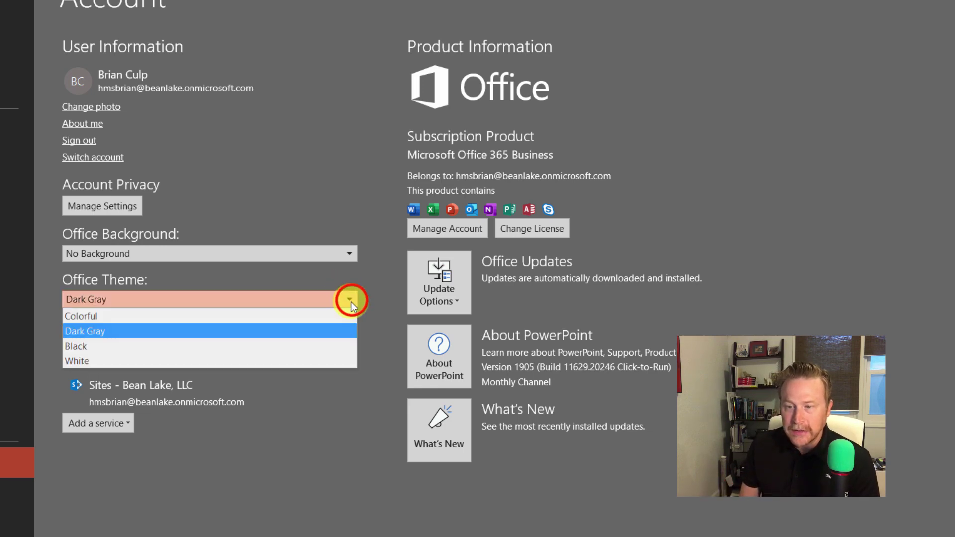
{"action": "left_click", "coordinate": [333, 343]}
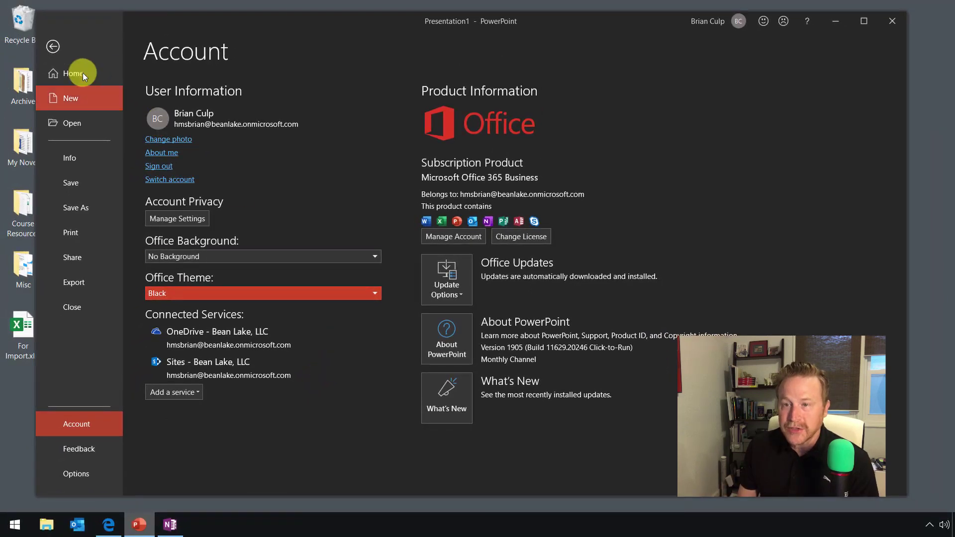
{"action": "left_click", "coordinate": [53, 46]}
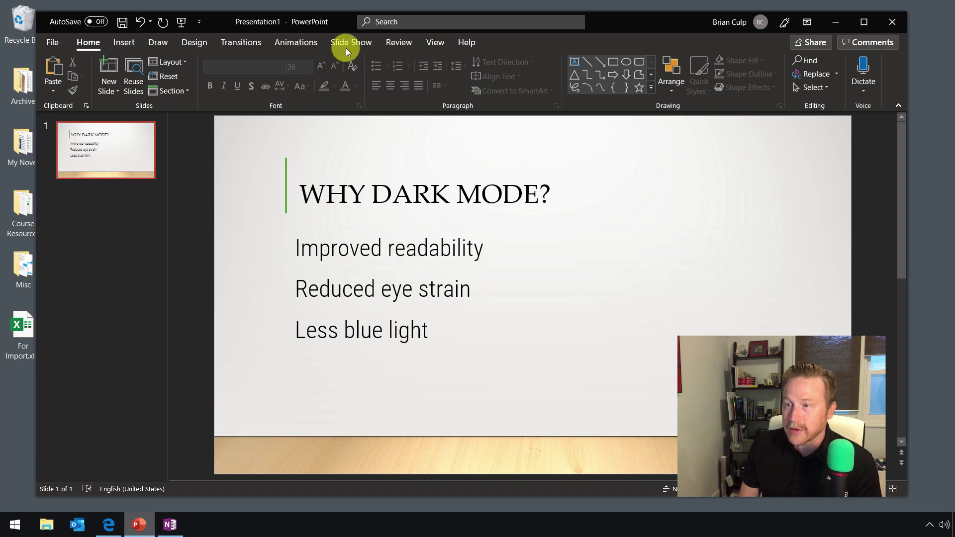
Apply the dark Design variant for a charcoal background, orange title and dark wooden floor
{"action": "left_click", "coordinate": [201, 43]}
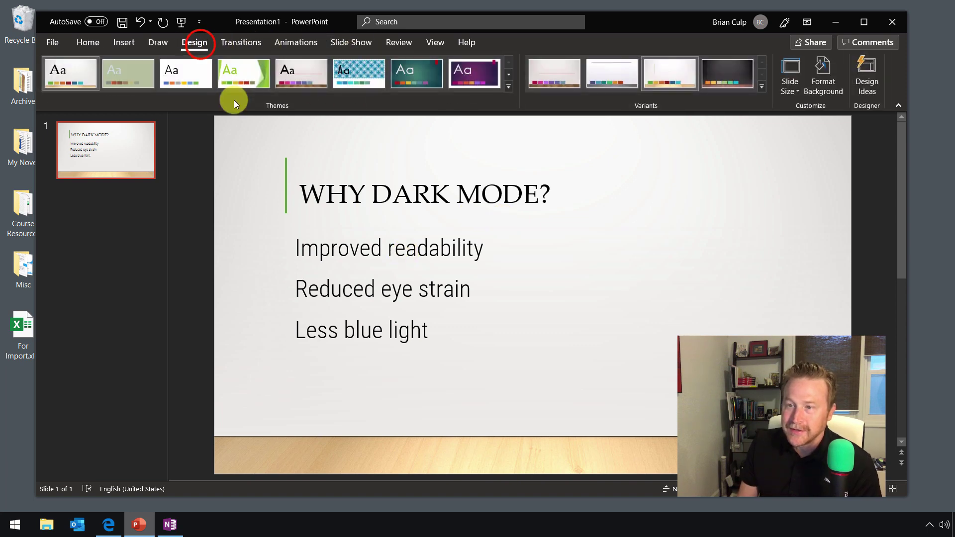
{"action": "left_click", "coordinate": [745, 80]}
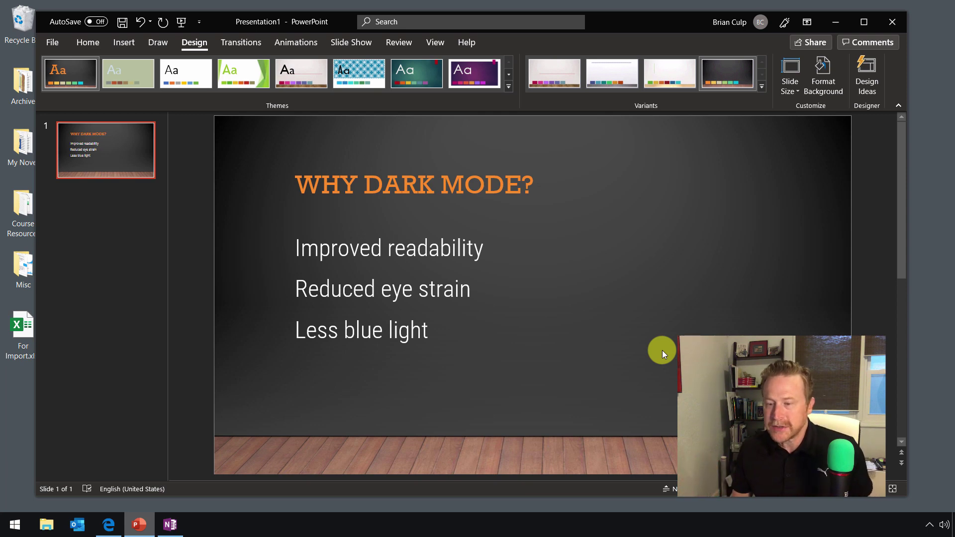
Launch OneNote 2016 from a Start search for 'one', then search 'one' again
{"action": "key", "text": "super"}
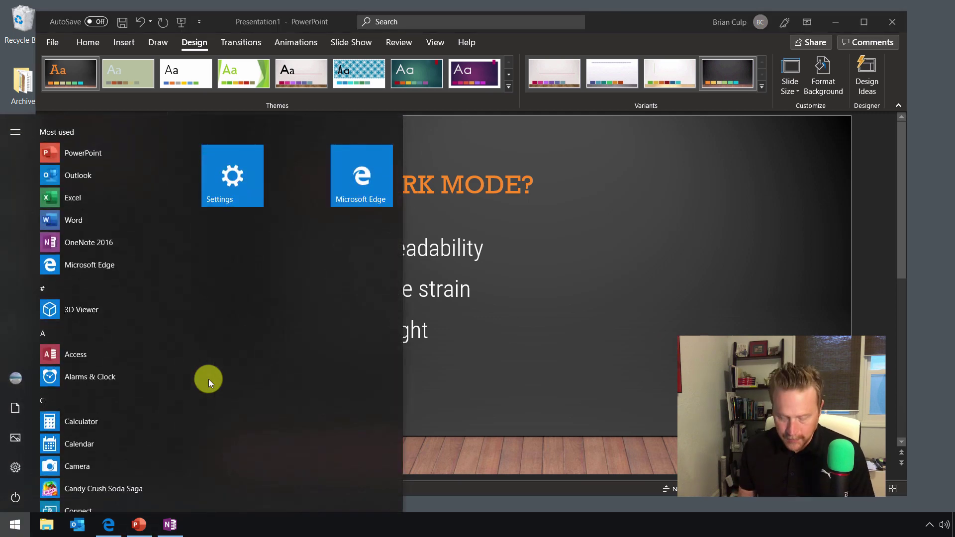
{"action": "type", "text": "one"}
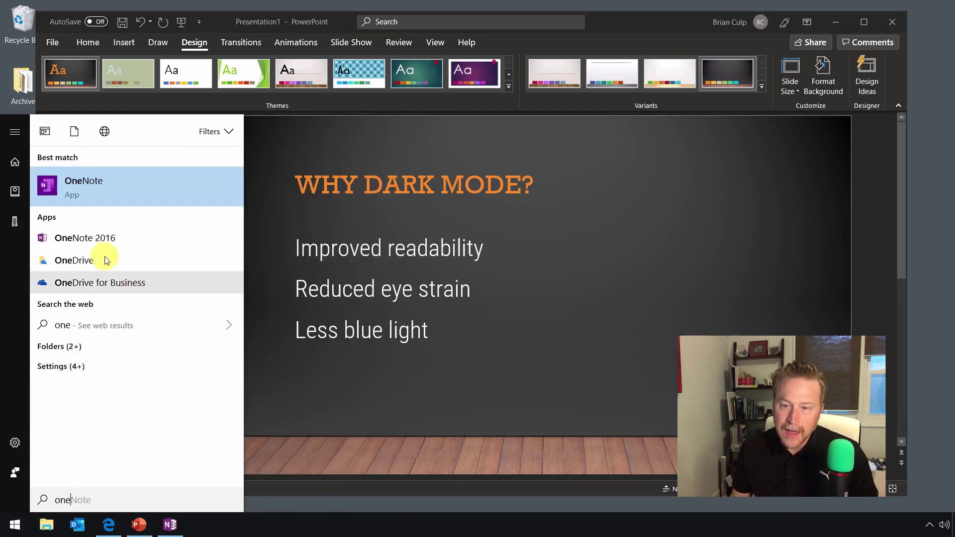
{"action": "left_click", "coordinate": [87, 240]}
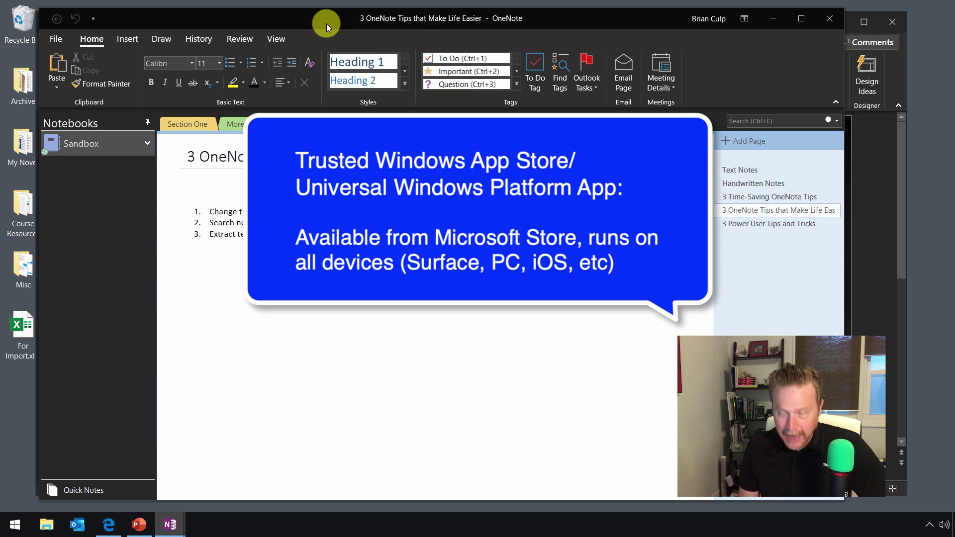
{"action": "key", "text": "super"}
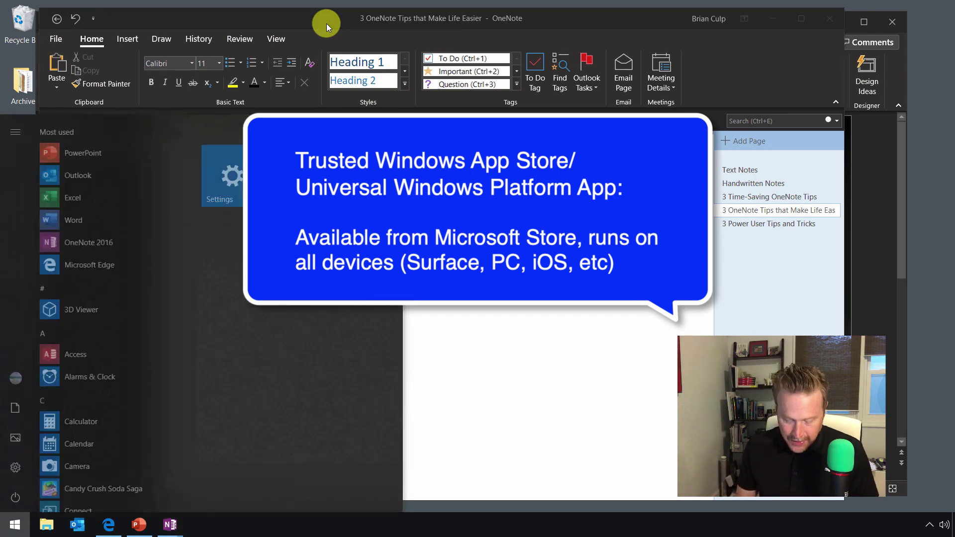
{"action": "type", "text": "one"}
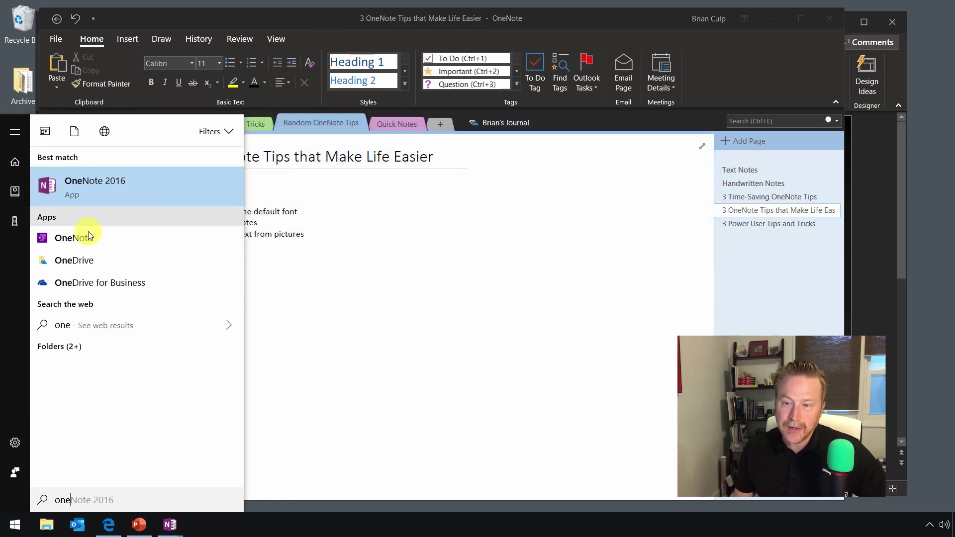
Launch the Windows 10 OneNote app from the Start search results
{"action": "left_click", "coordinate": [83, 240]}
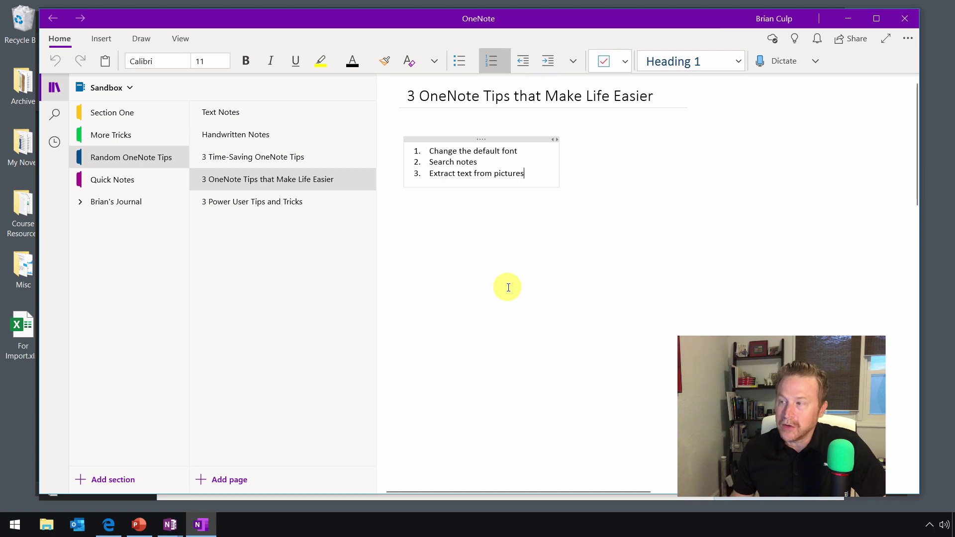
Open OneNote's Options pane via Settings and More > Settings > Options
{"action": "left_click", "coordinate": [903, 41]}
{"action": "left_click", "coordinate": [891, 81]}
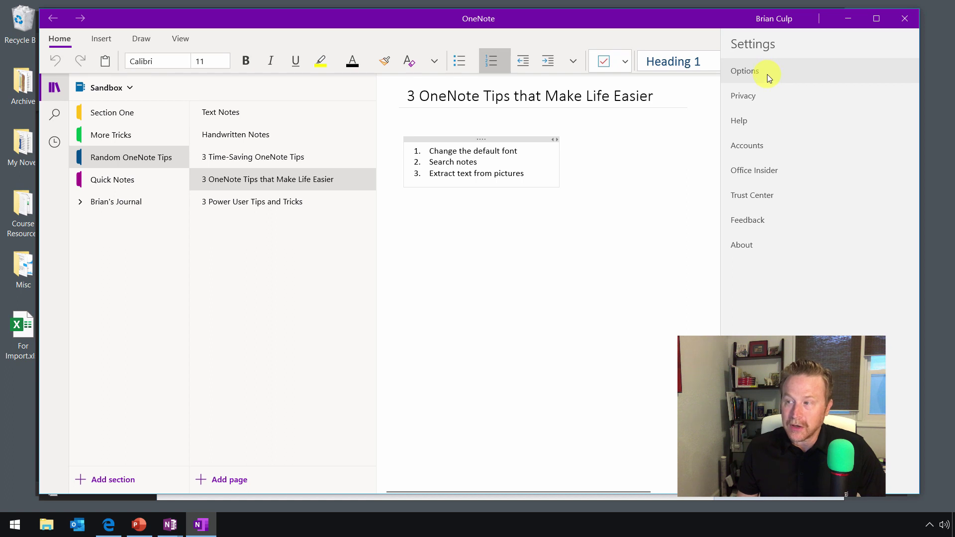
{"action": "left_click", "coordinate": [768, 74]}
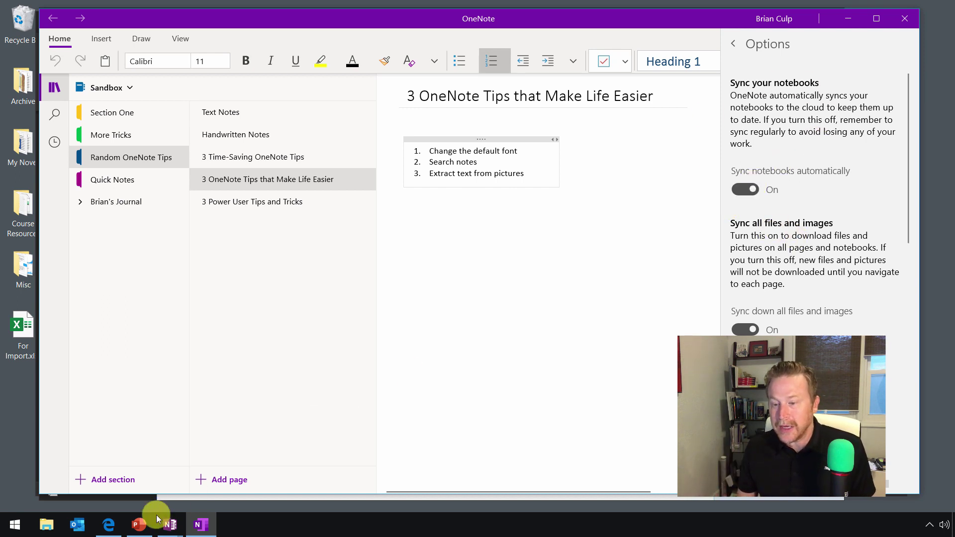
Show PowerPoint's Account page with the Black Office Theme, then bring Edge to the front
{"action": "left_click", "coordinate": [139, 524]}
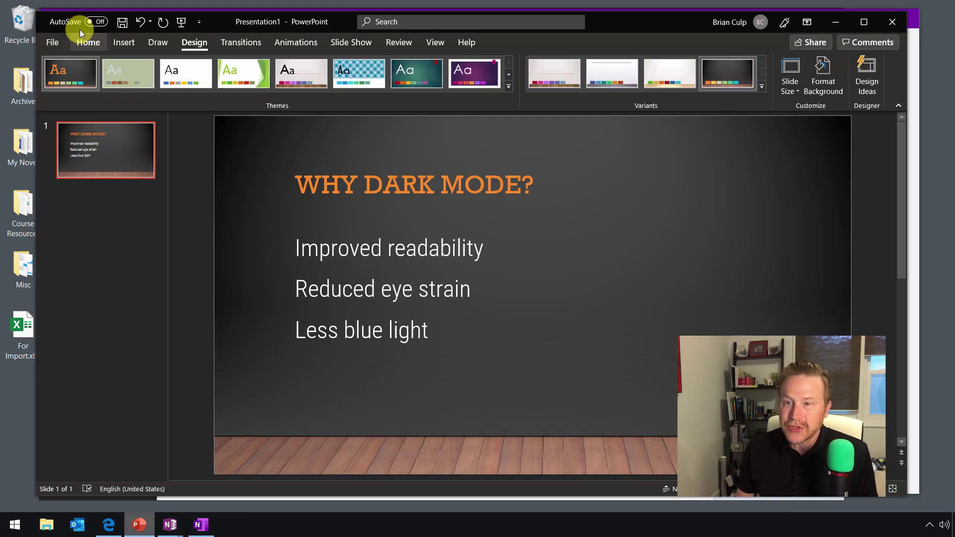
{"action": "left_click", "coordinate": [58, 42]}
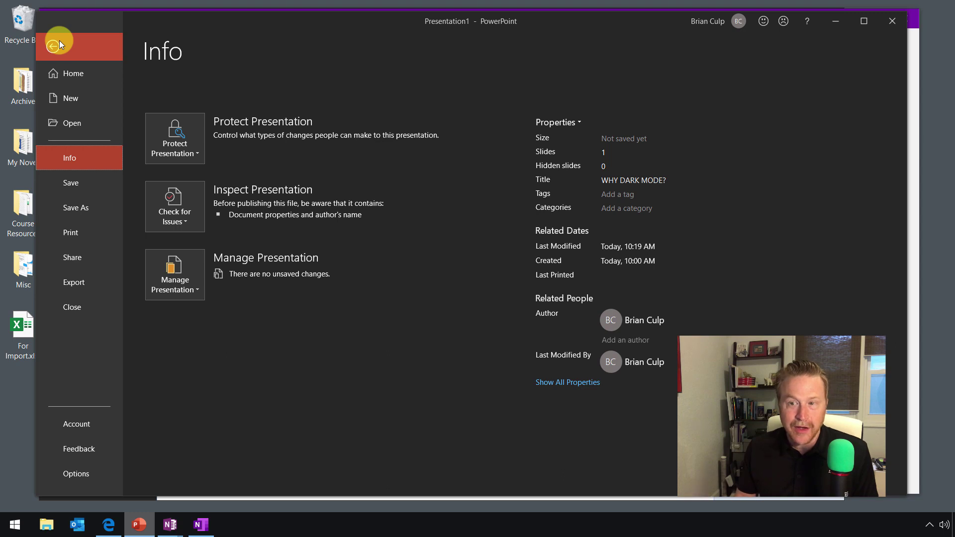
{"action": "left_click", "coordinate": [79, 423]}
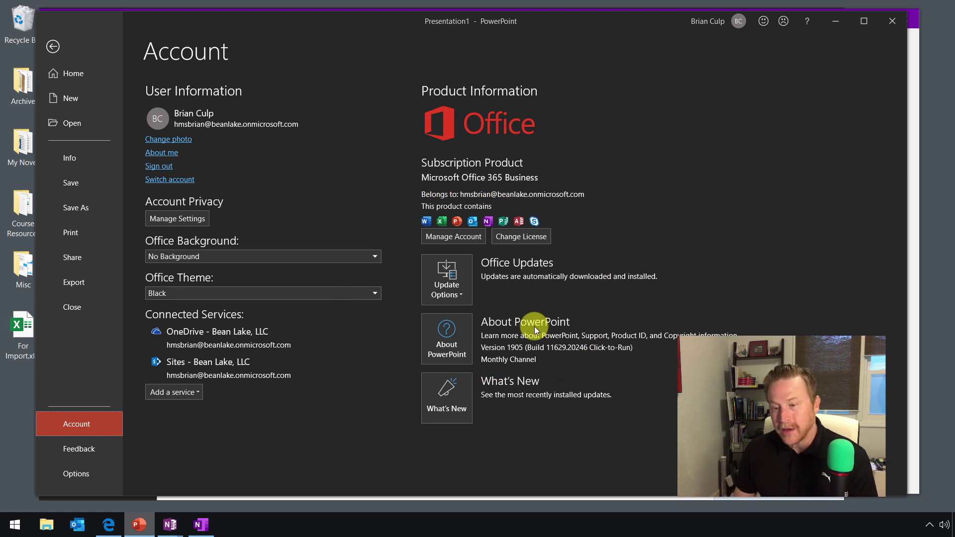
{"action": "left_click", "coordinate": [109, 525]}
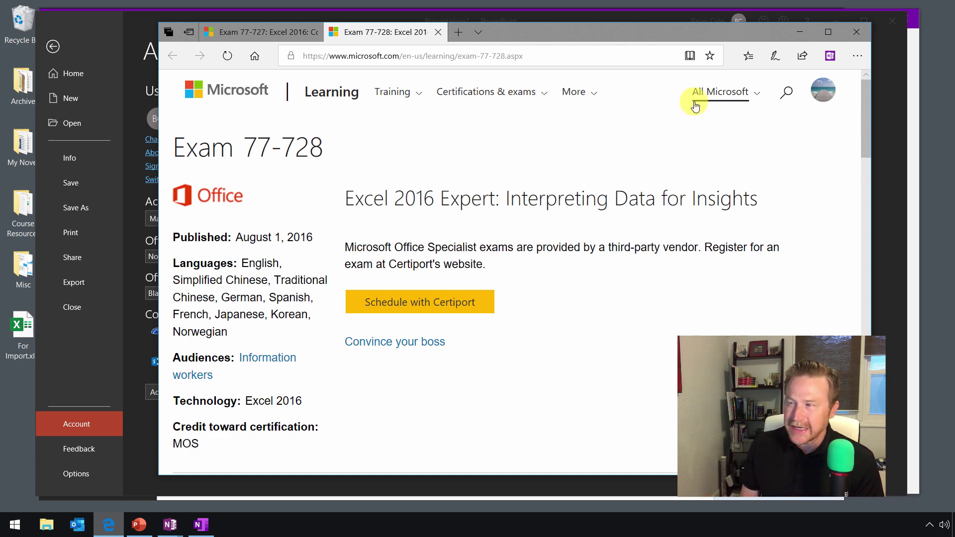
Set Microsoft Edge's theme to Dark in its settings
{"action": "left_click", "coordinate": [851, 58]}
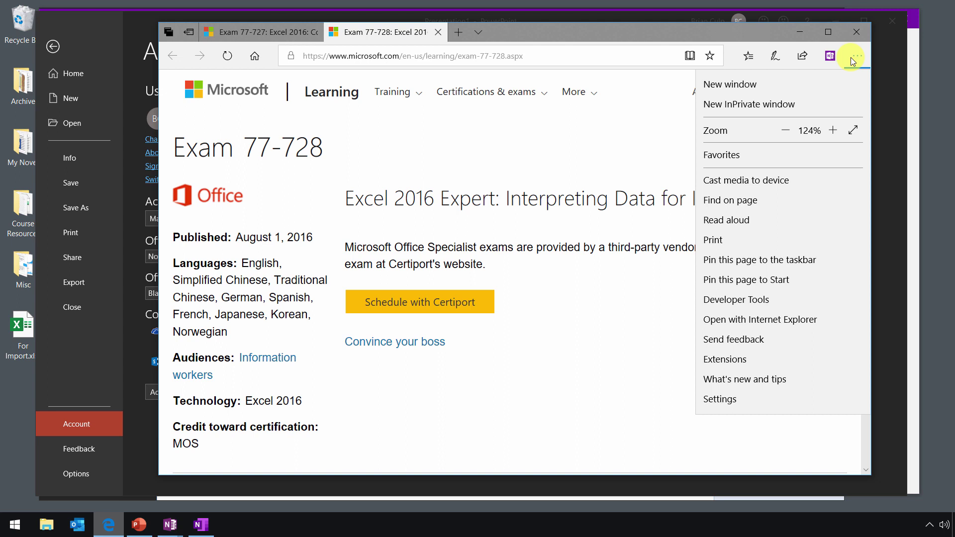
{"action": "left_click", "coordinate": [774, 398]}
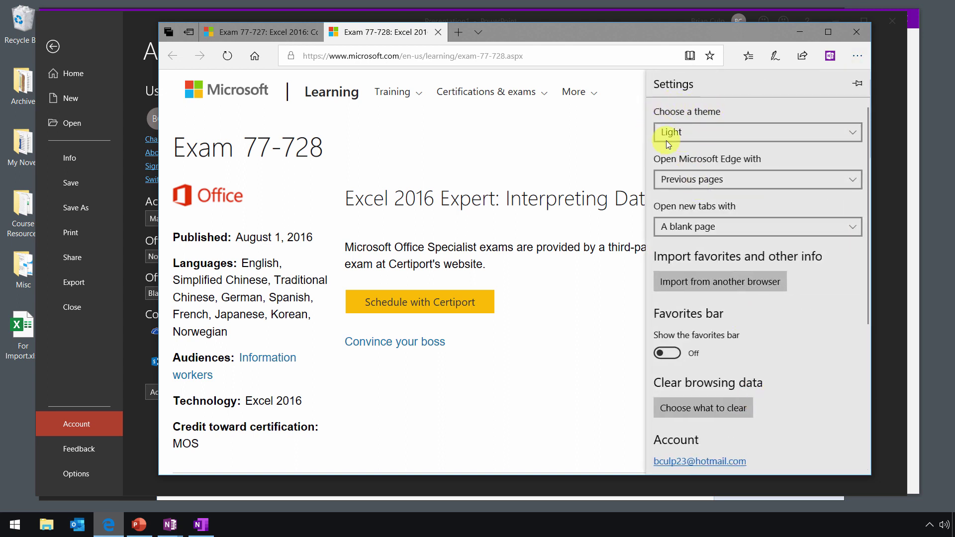
{"action": "left_click", "coordinate": [695, 133]}
{"action": "left_click", "coordinate": [689, 152]}
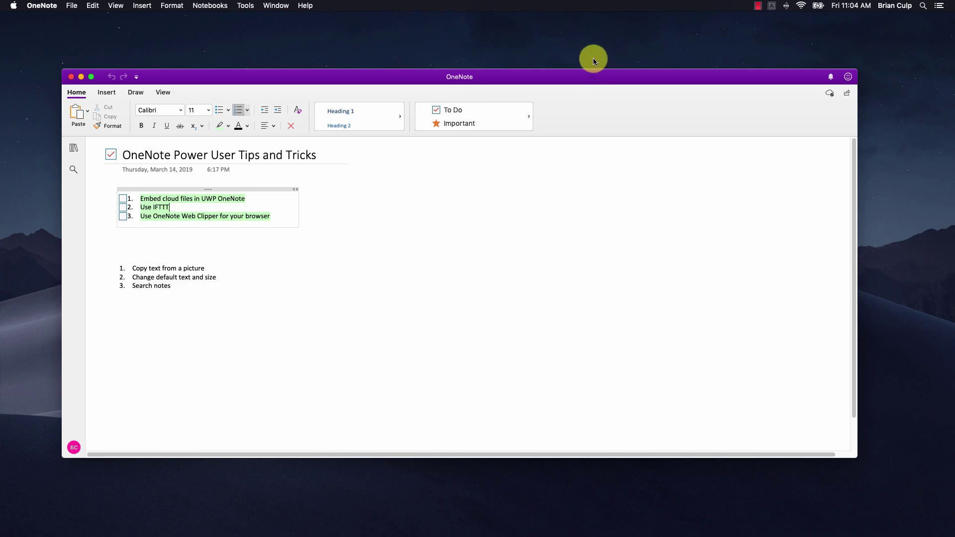
Choose the Dark appearance in macOS General preferences, then return to OneNote
{"action": "left_click", "coordinate": [15, 6]}
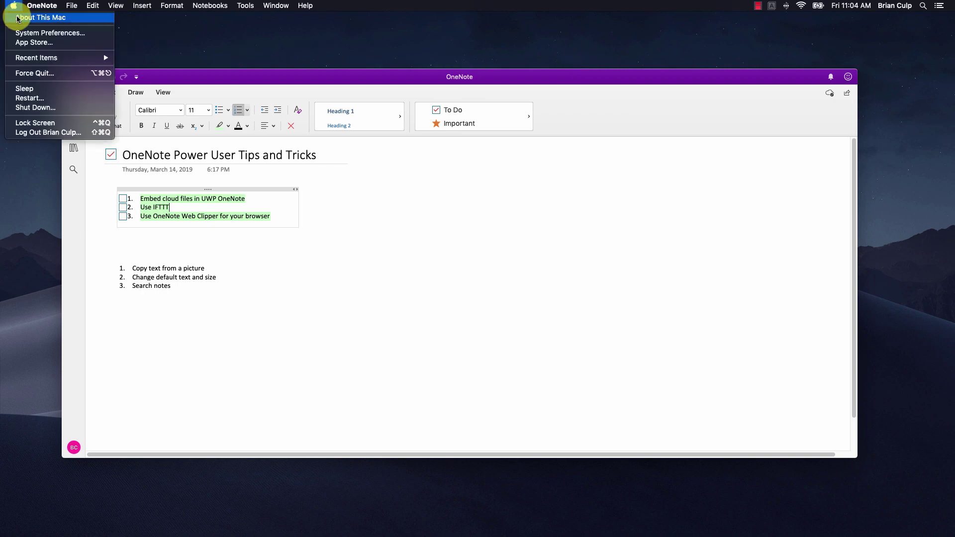
{"action": "left_click", "coordinate": [22, 32]}
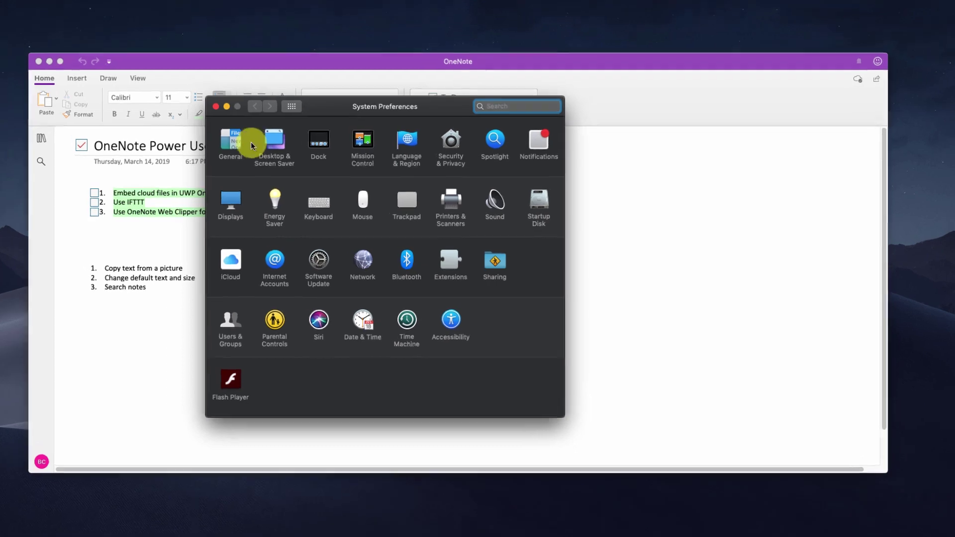
{"action": "left_click", "coordinate": [249, 149]}
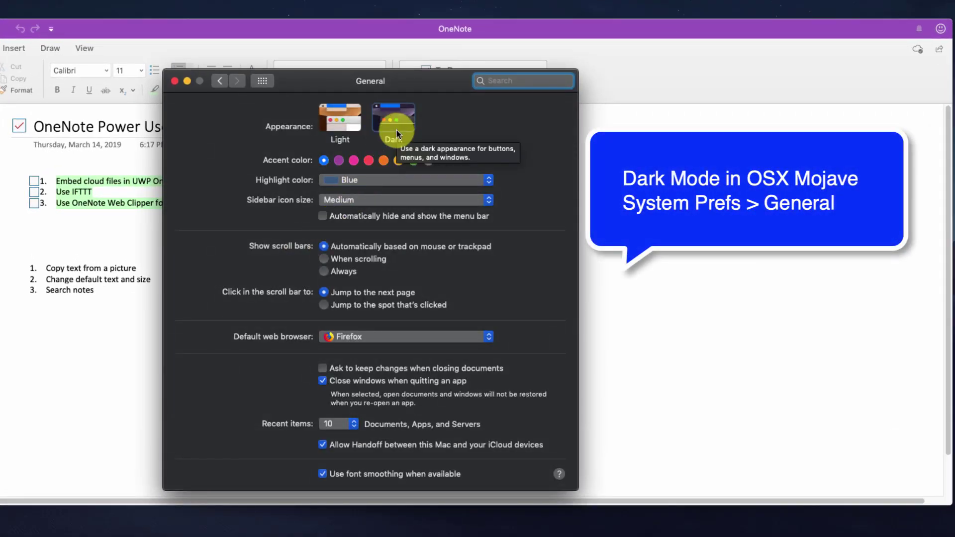
{"action": "left_click", "coordinate": [291, 34]}
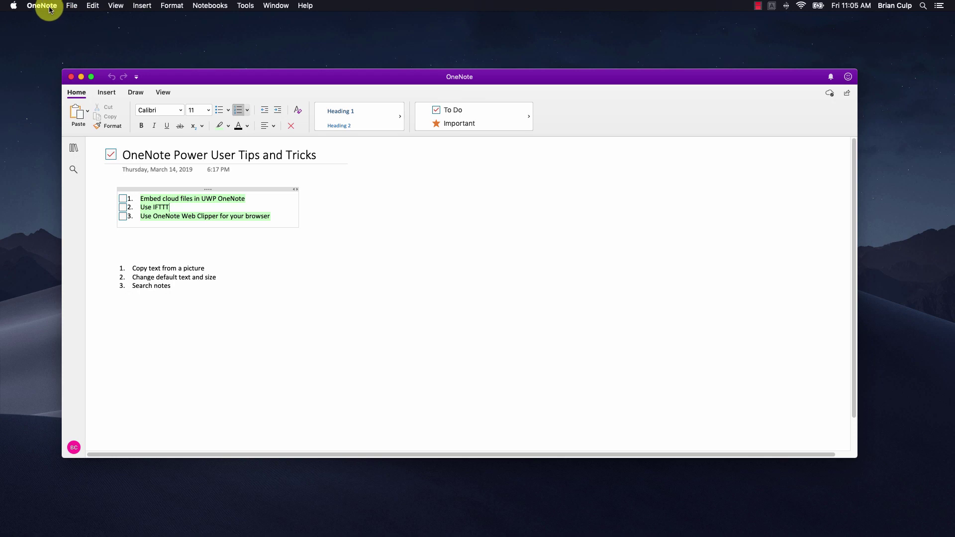
Open OneNote for Mac's Edit & View preferences showing Calibri, size 11 and 100% zoom
{"action": "left_click", "coordinate": [50, 8]}
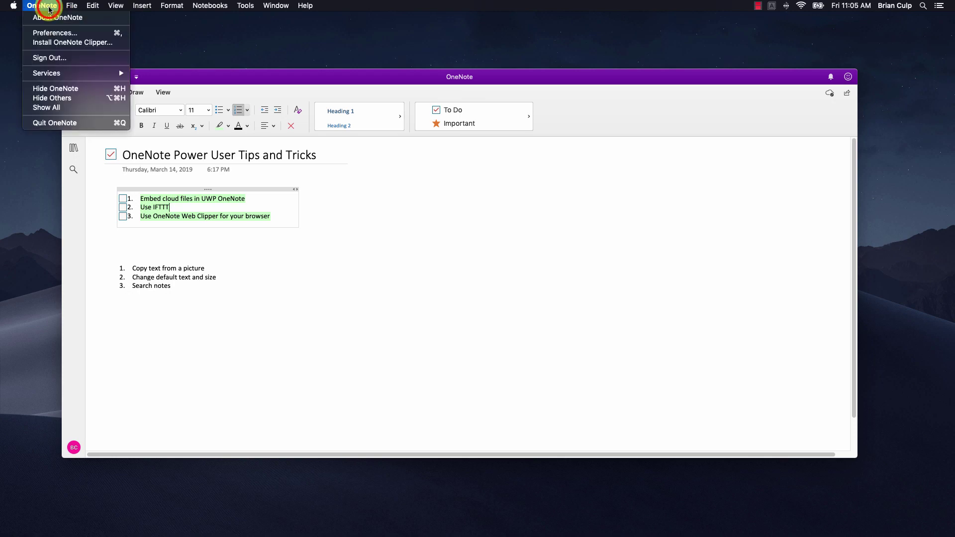
{"action": "left_click", "coordinate": [54, 33]}
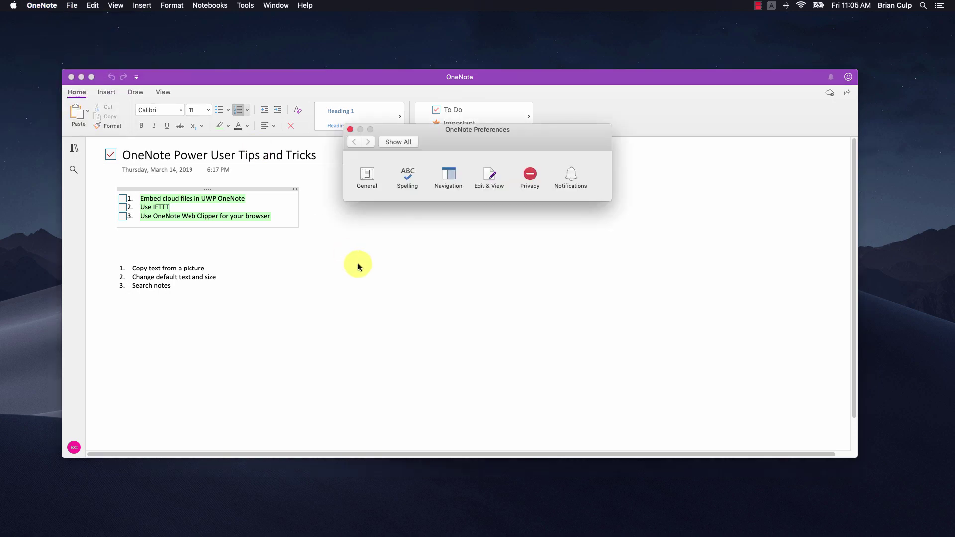
{"action": "left_click", "coordinate": [367, 179]}
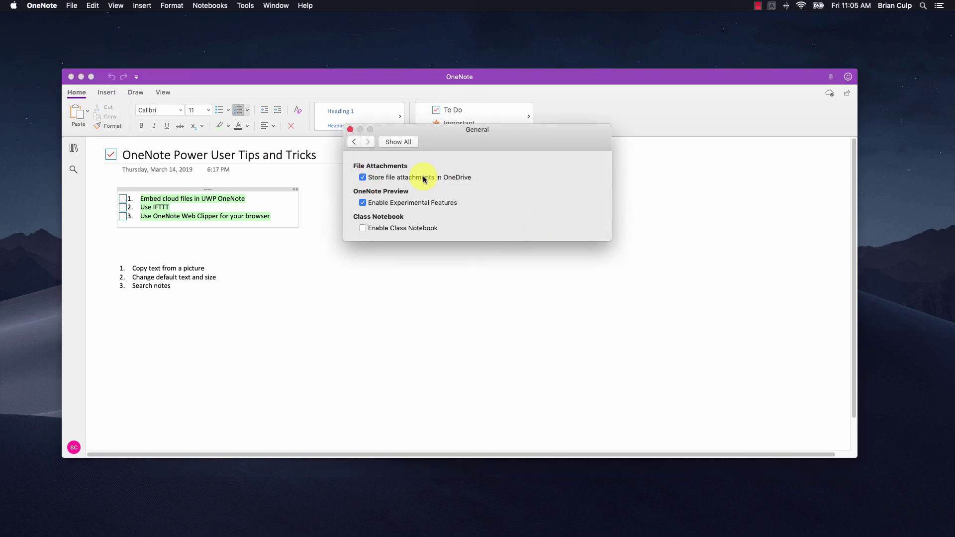
{"action": "left_click", "coordinate": [354, 142]}
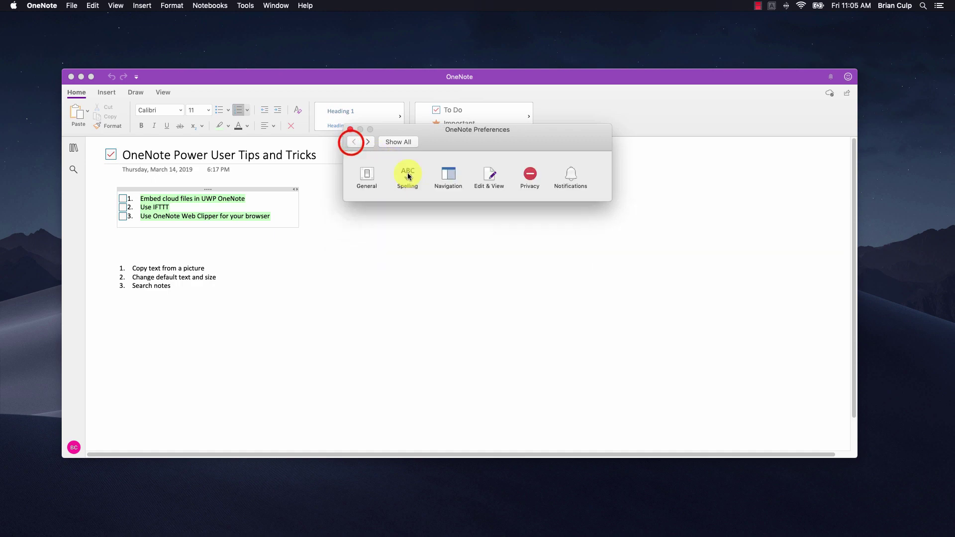
{"action": "left_click", "coordinate": [485, 177]}
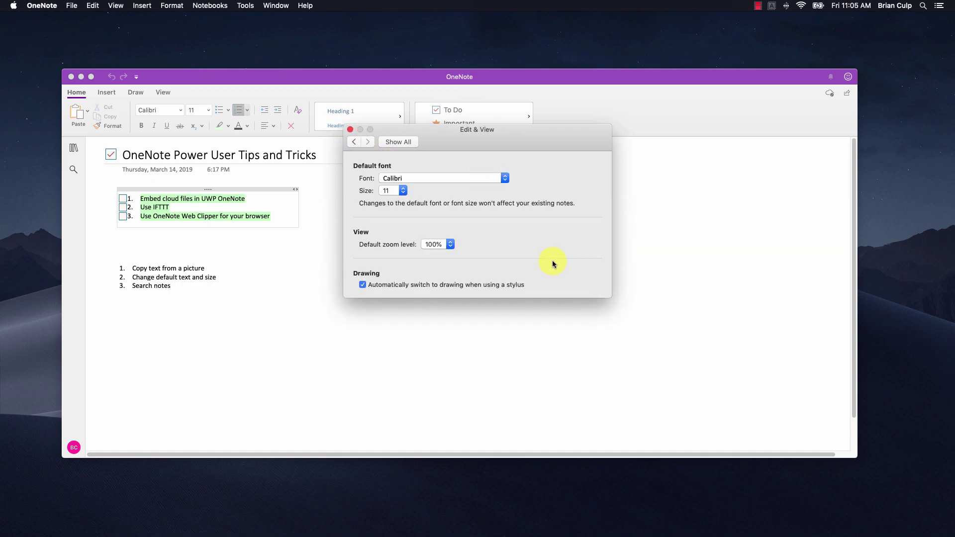